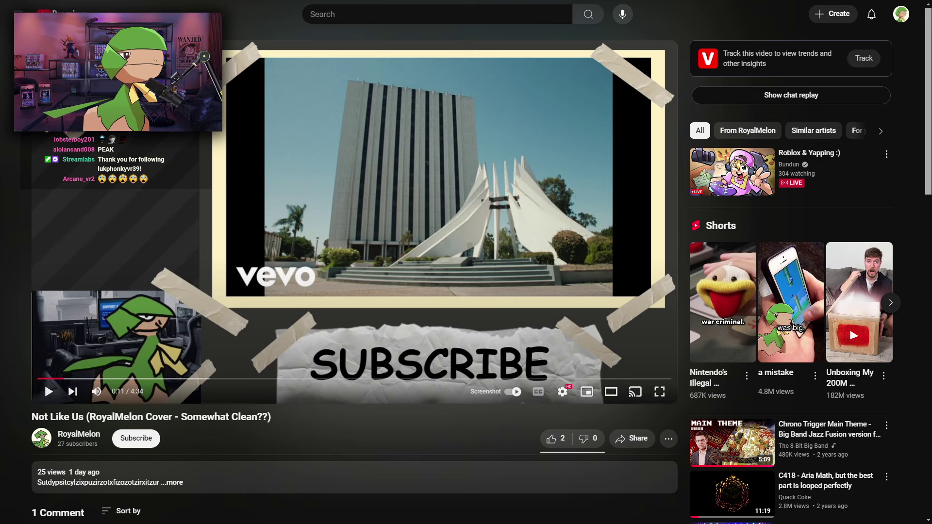
{"action": "scroll", "coordinate": [410, 20], "scroll_direction": "down", "scroll_amount": 1}
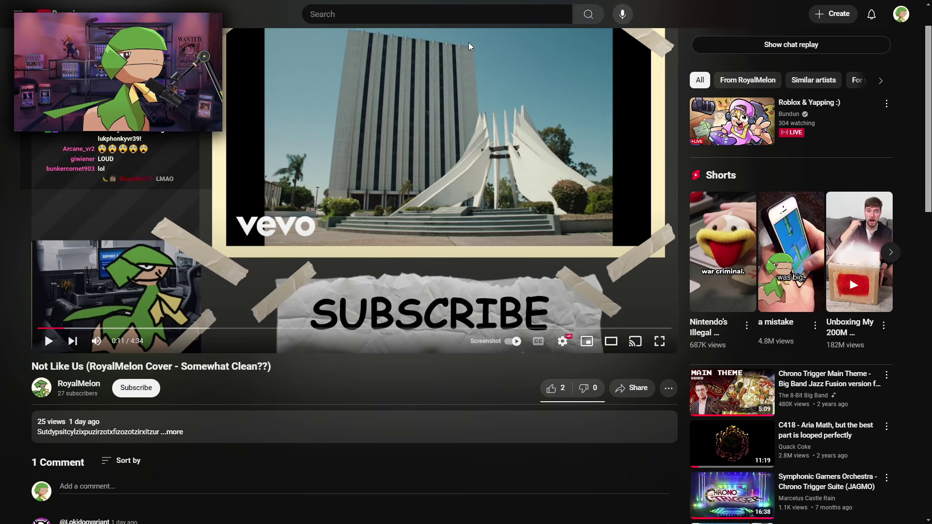
- Toggle fullscreen, close the previous page, and pause RoyalPear's Ballin' AI cover at 0:20
{"action": "key", "text": "F11"}
{"action": "key", "text": "ctrl+w"}
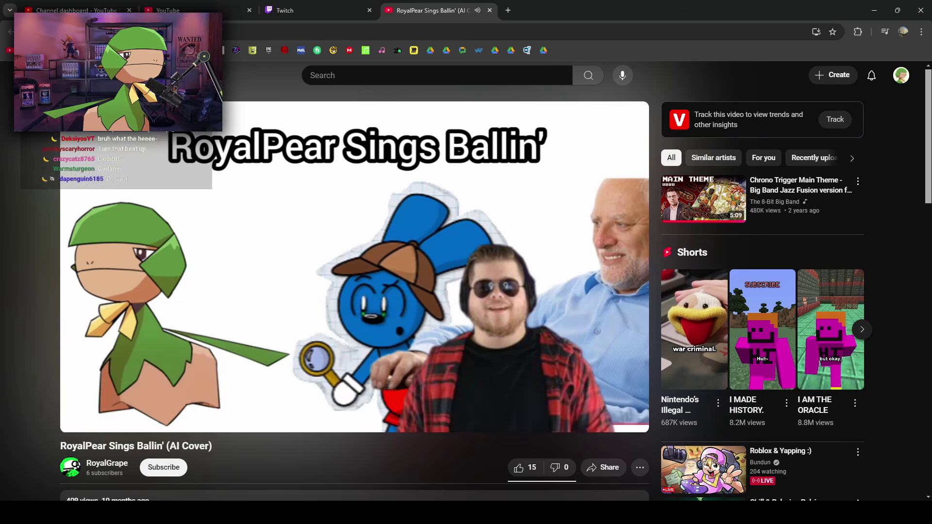
{"action": "key", "text": "space"}
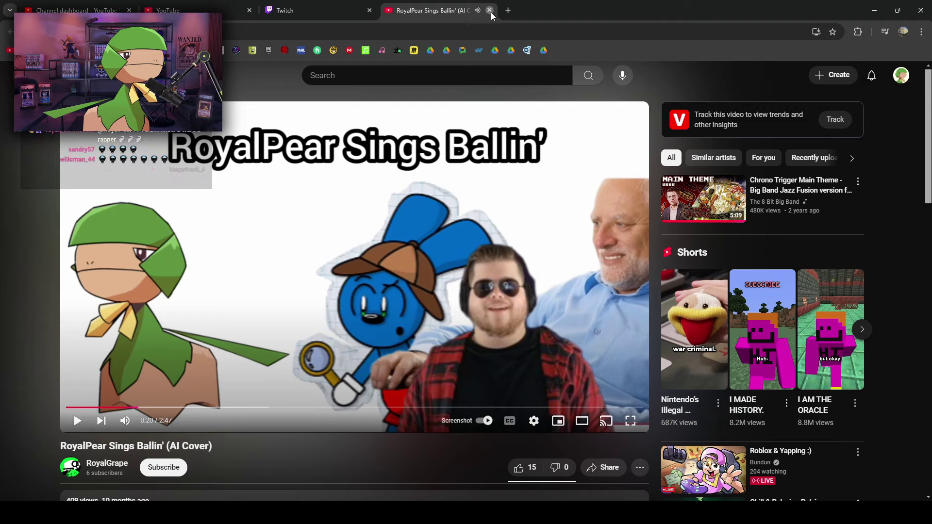
- Close Ballin', watch the Super Shy Royal Pear cover full screen, then pause it at 0:29
{"action": "left_click", "coordinate": [489, 10]}
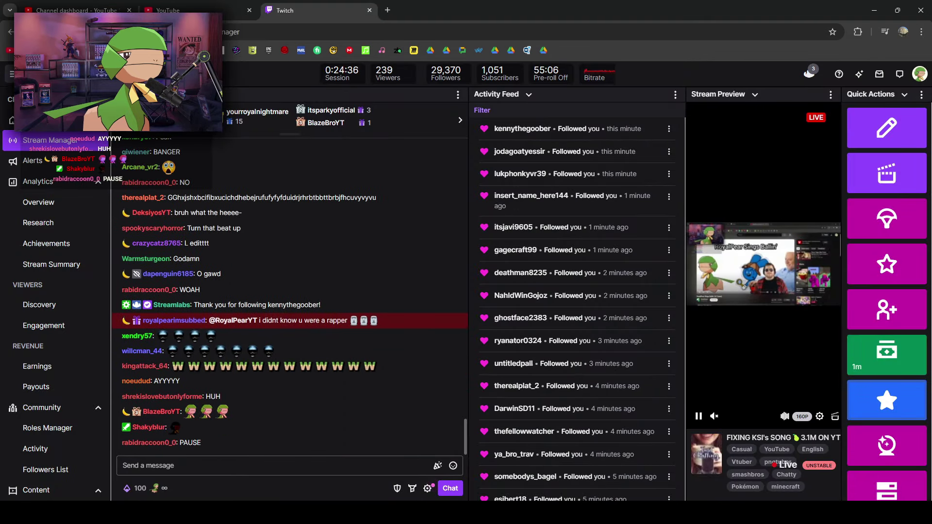
{"action": "key", "text": "ctrl+shift+t"}
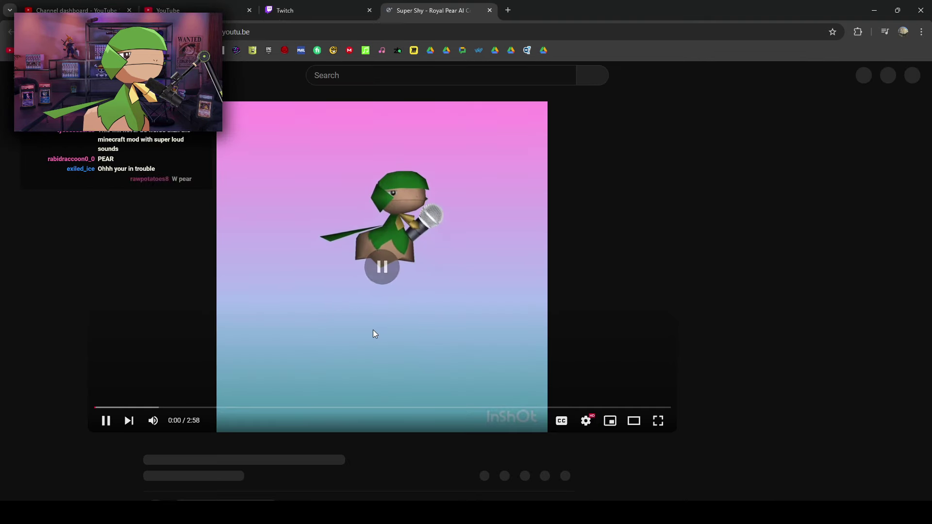
{"action": "left_click", "coordinate": [630, 421]}
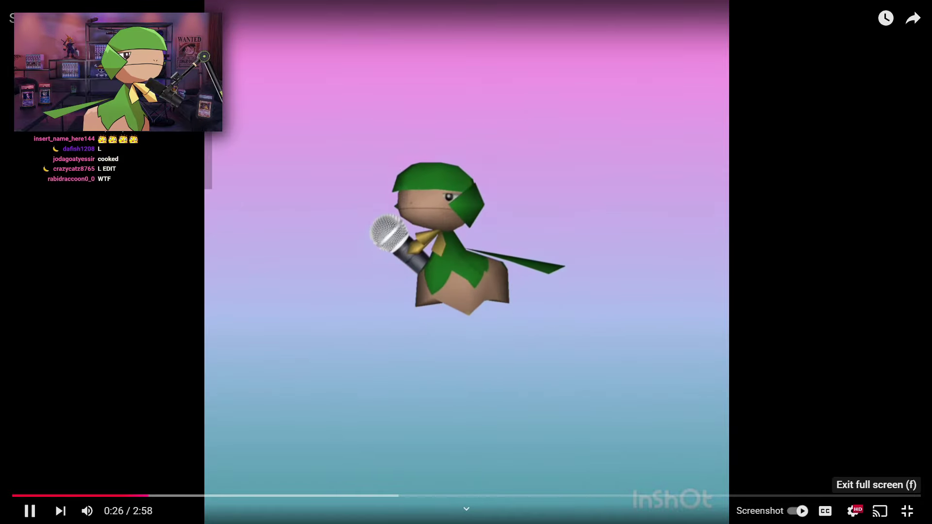
{"action": "left_click", "coordinate": [907, 511]}
{"action": "left_click", "coordinate": [267, 276]}
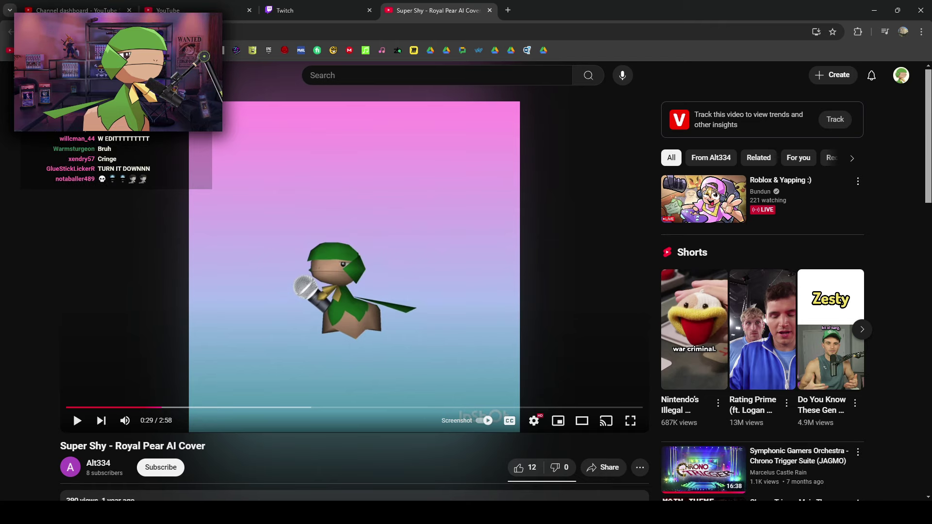
- Close Super Shy, watch Call Me Maybe full screen to 0:48, then close it
{"action": "left_click", "coordinate": [489, 10]}
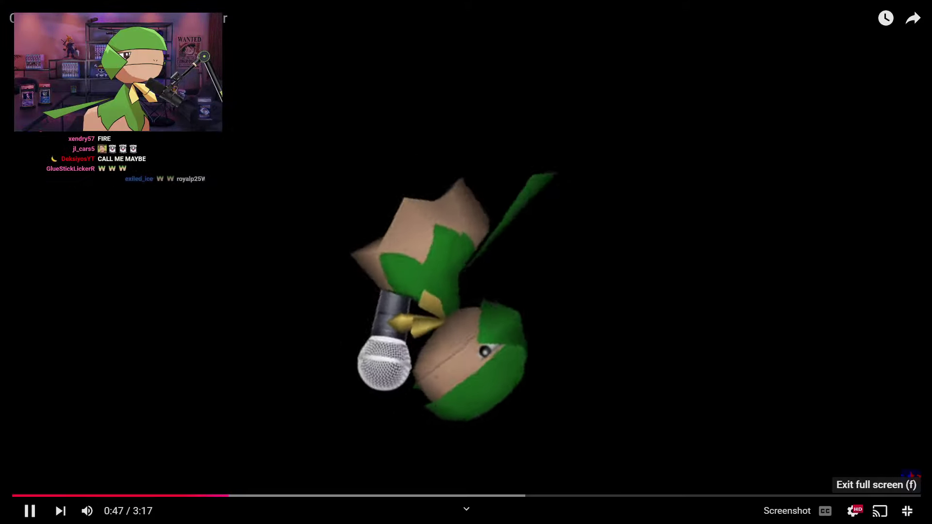
{"action": "left_click", "coordinate": [906, 510]}
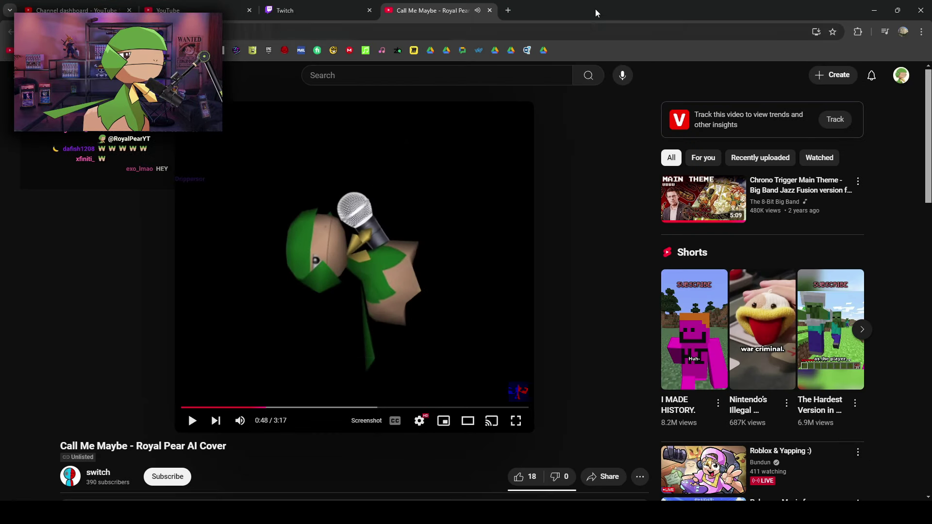
{"action": "left_click", "coordinate": [490, 10]}
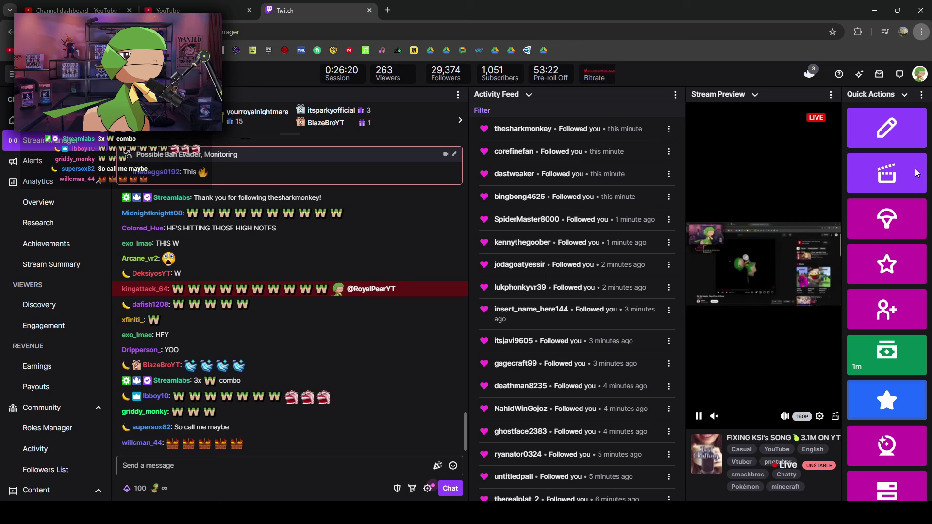
- Put the Twitch Stream Manager dashboard into browser fullscreen with F11
{"action": "key", "text": "F11"}
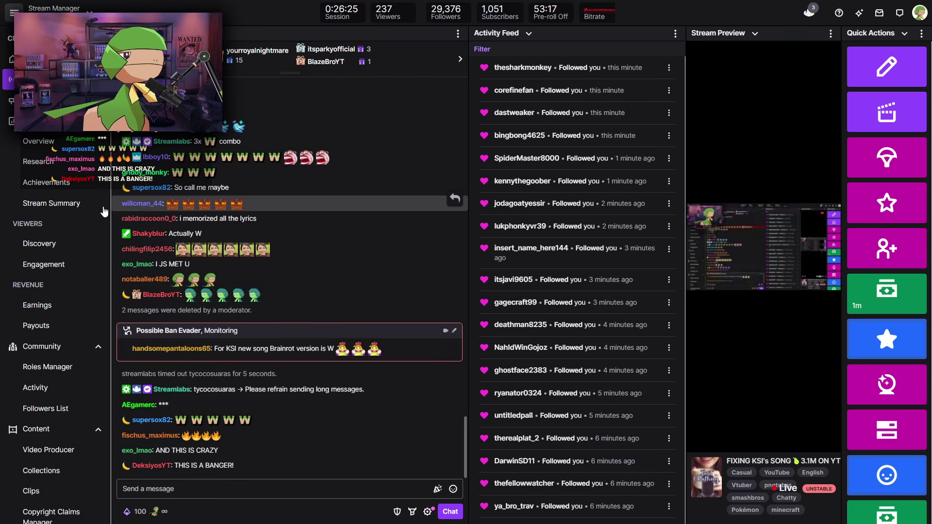